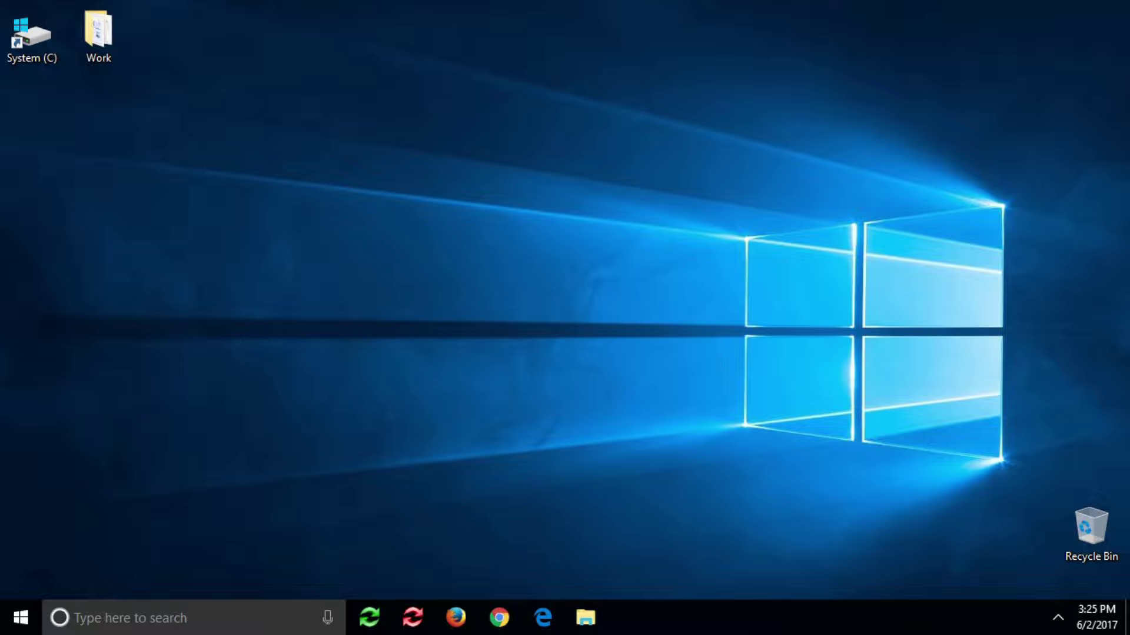
Step: In a new FreeFileSync configuration, compare Desktop\Work (left) against E:\Work (right)
{"action": "left_click", "coordinate": [370, 618]}
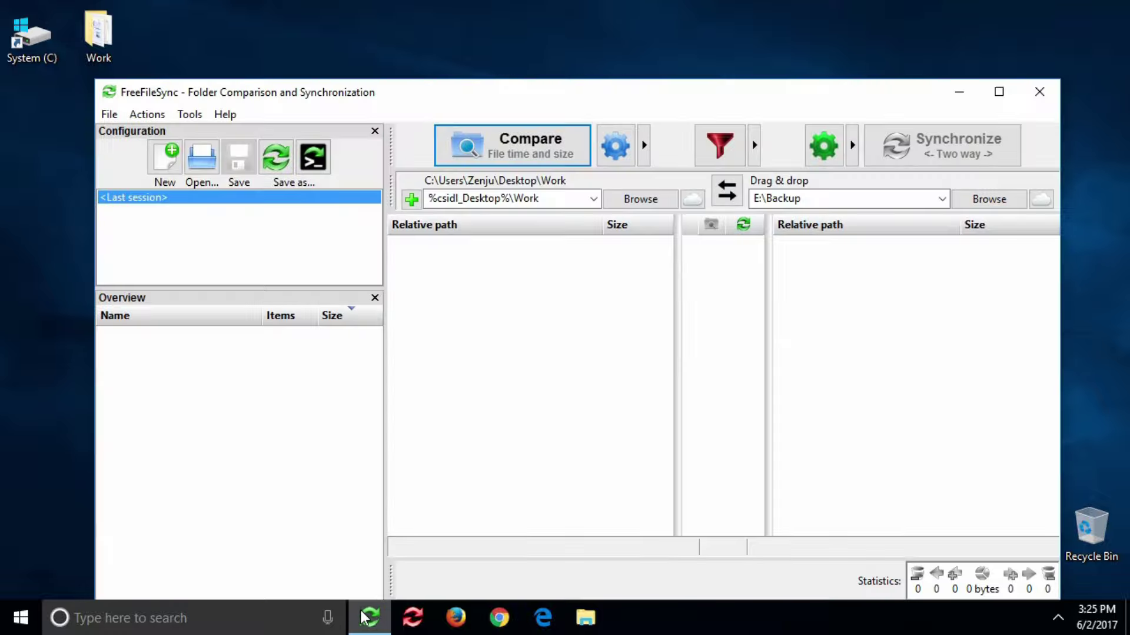
{"action": "left_click", "coordinate": [167, 159]}
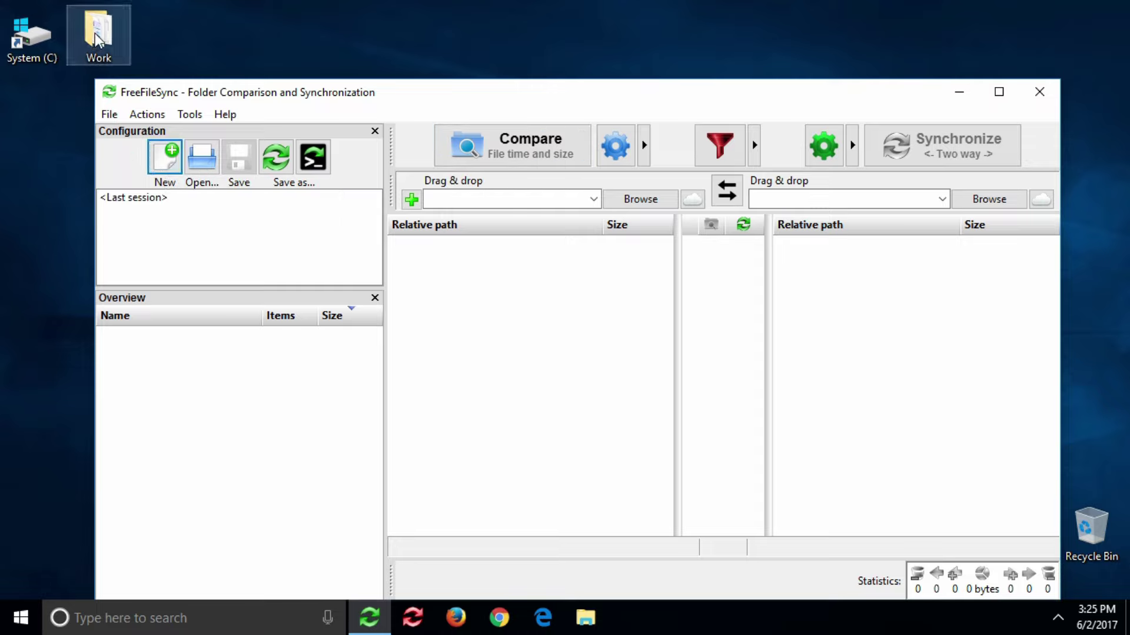
{"action": "left_click_drag", "start_coordinate": [98, 35], "coordinate": [635, 301]}
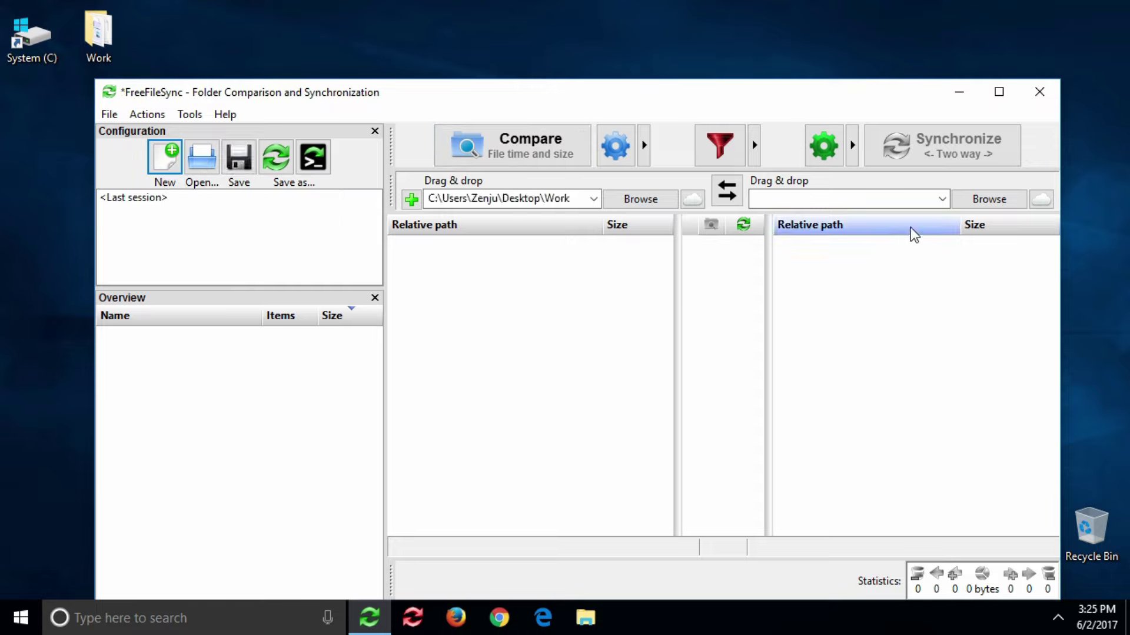
{"action": "left_click", "coordinate": [943, 199]}
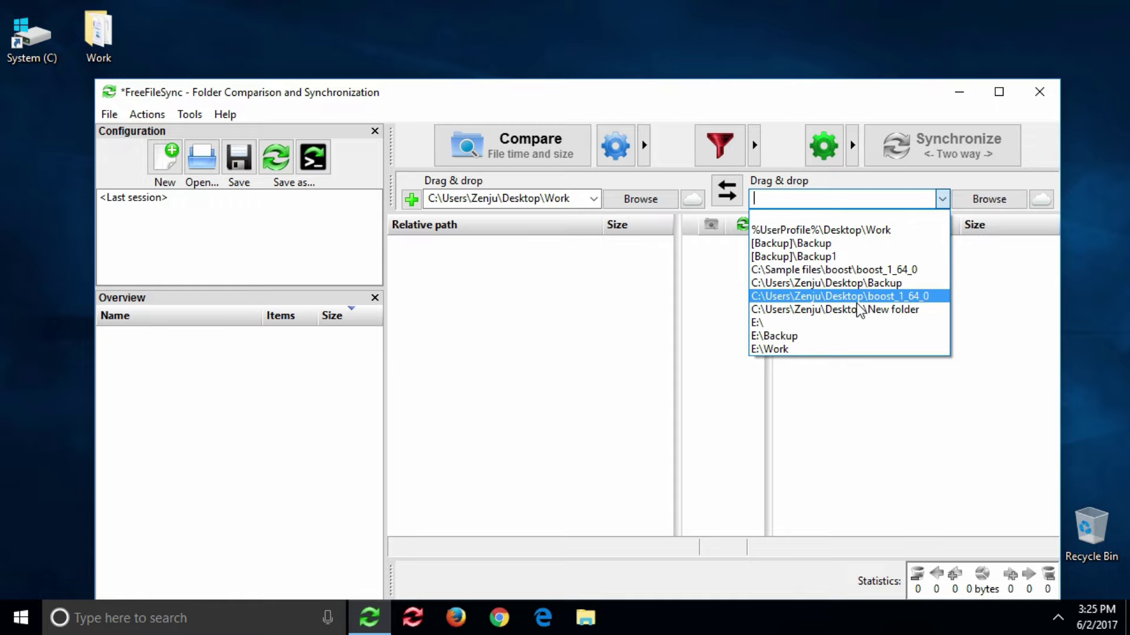
{"action": "left_click", "coordinate": [805, 351]}
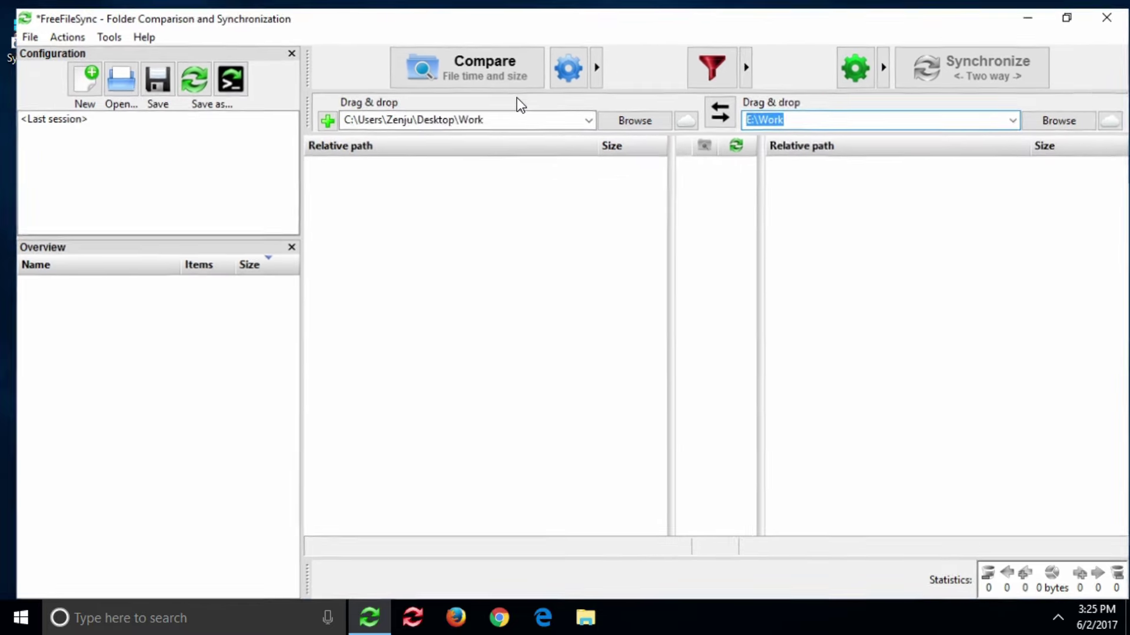
{"action": "left_click", "coordinate": [486, 64]}
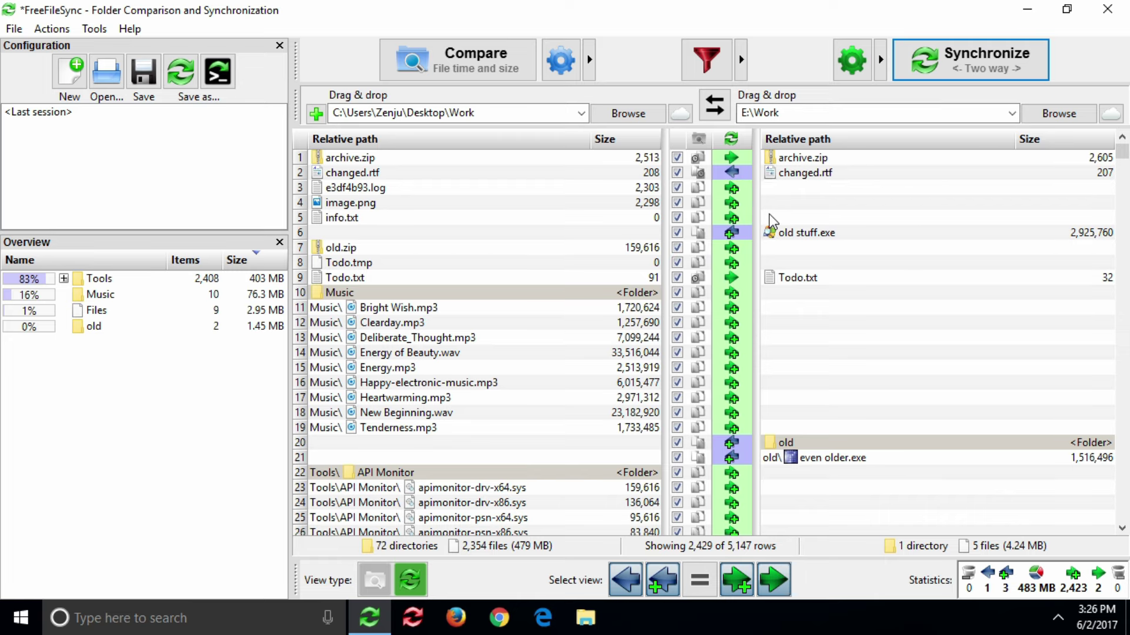
{"action": "mouse_move", "coordinate": [731, 263]}
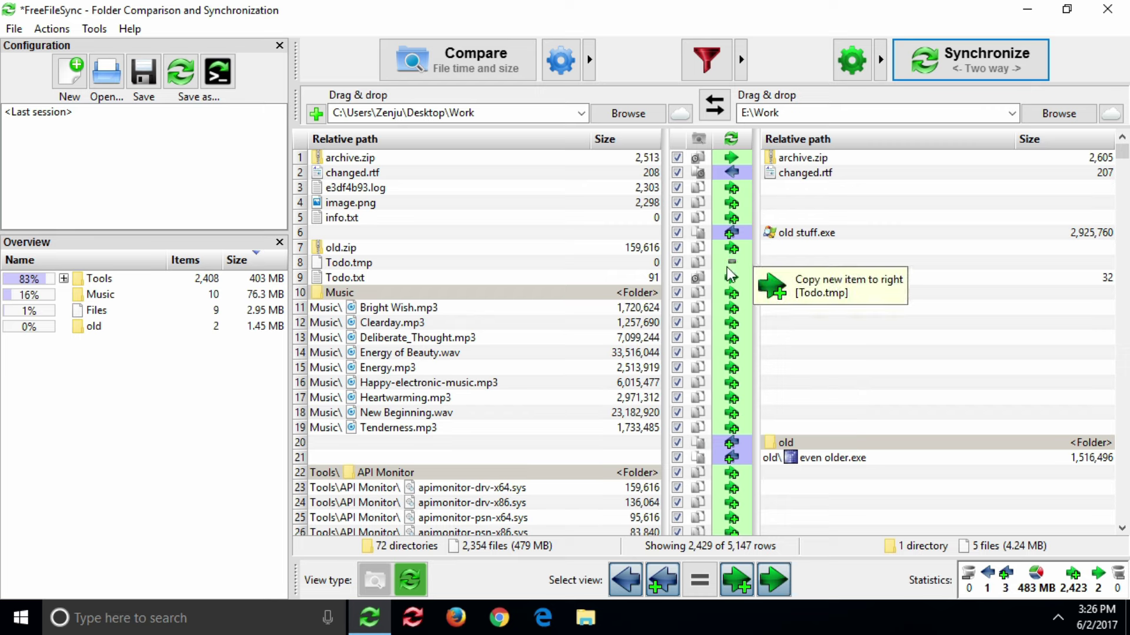
Step: Mark Todo.tmp for left-side deletion and set the WinMerge Docs folder to sync right-to-left
{"action": "left_click", "coordinate": [721, 263]}
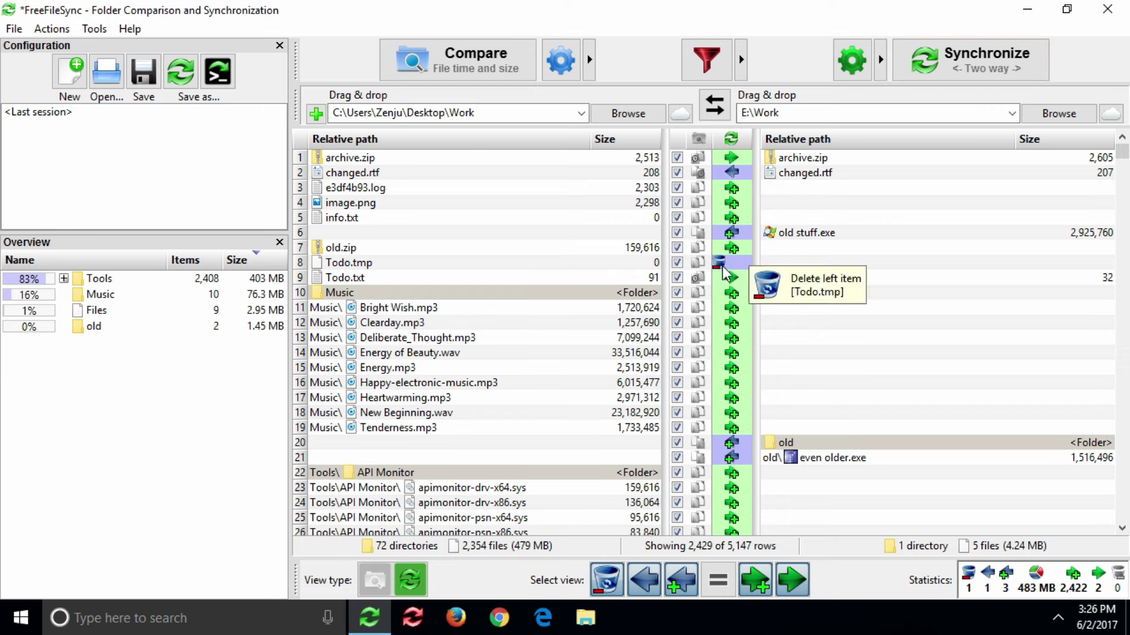
{"action": "left_click", "coordinate": [64, 279]}
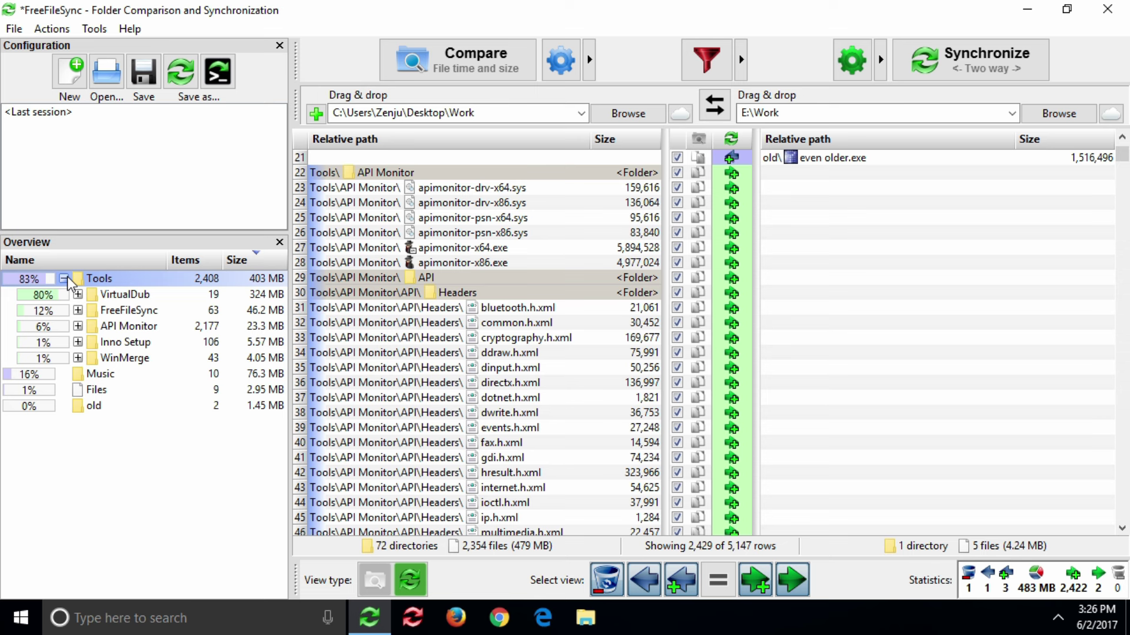
{"action": "left_click", "coordinate": [80, 358]}
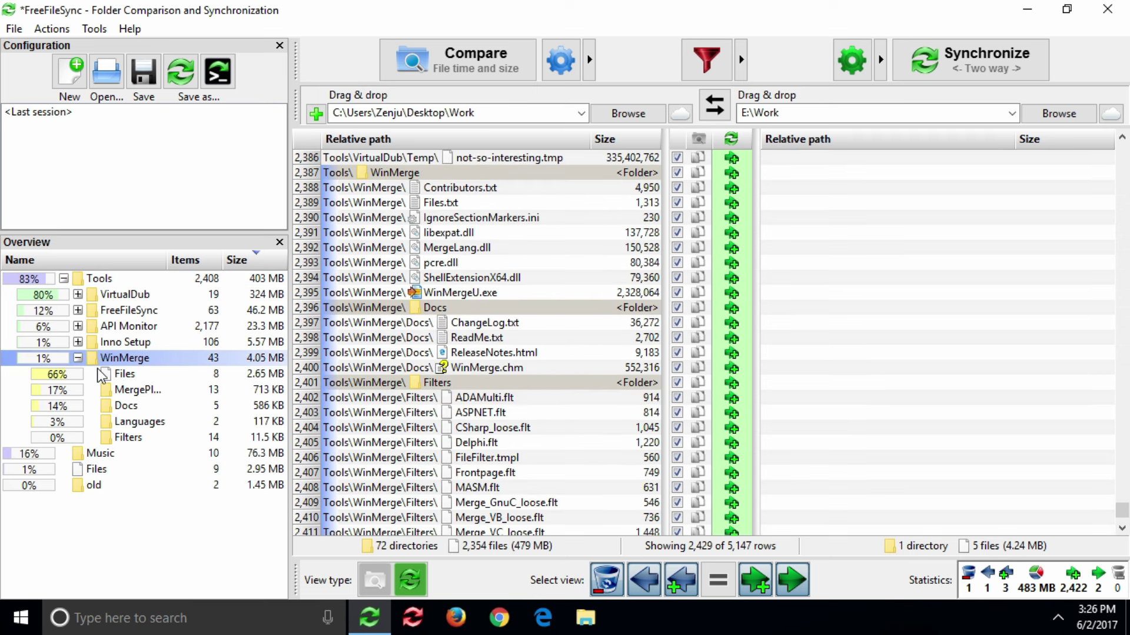
{"action": "right_click", "coordinate": [126, 406]}
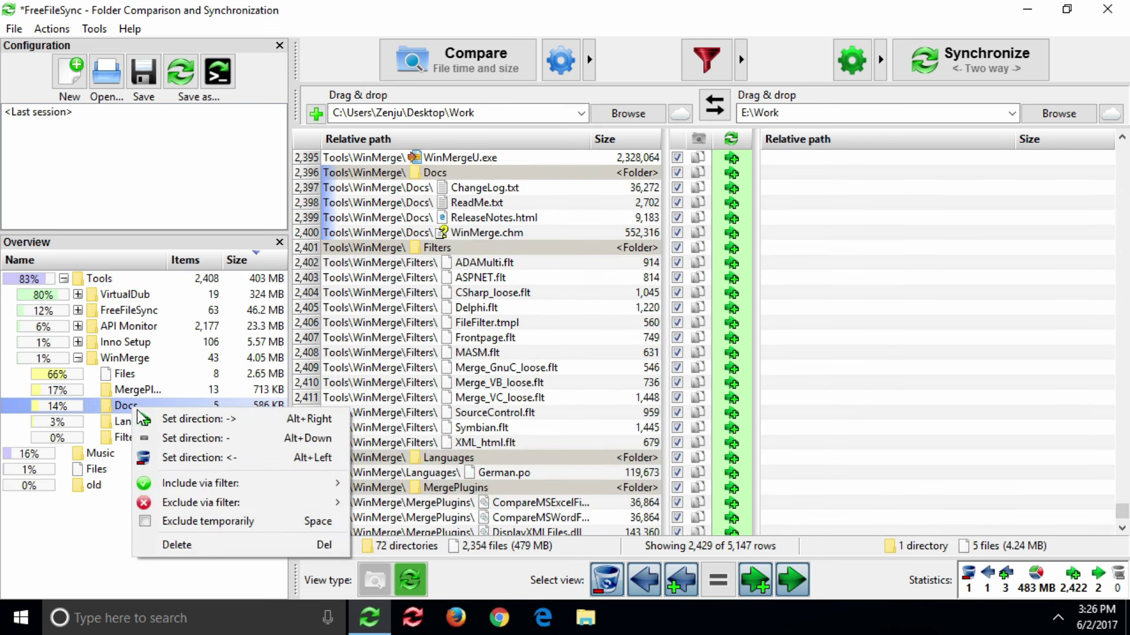
{"action": "left_click", "coordinate": [197, 463]}
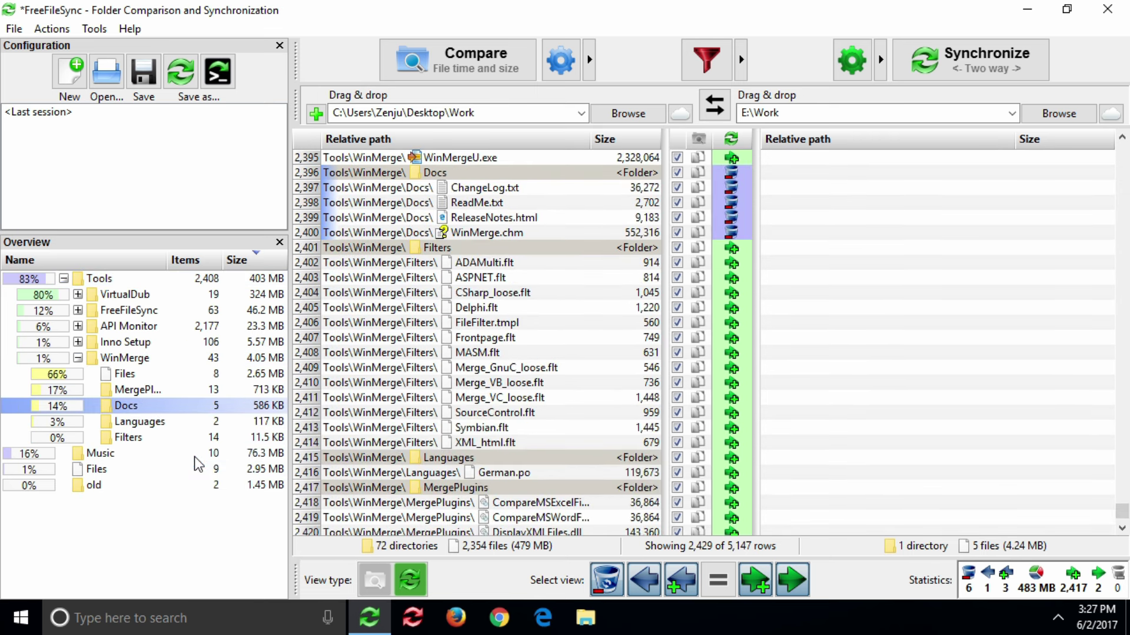
Step: Run the two-way synchronization and dismiss the completion report
{"action": "left_click", "coordinate": [946, 55]}
{"action": "left_click", "coordinate": [568, 389]}
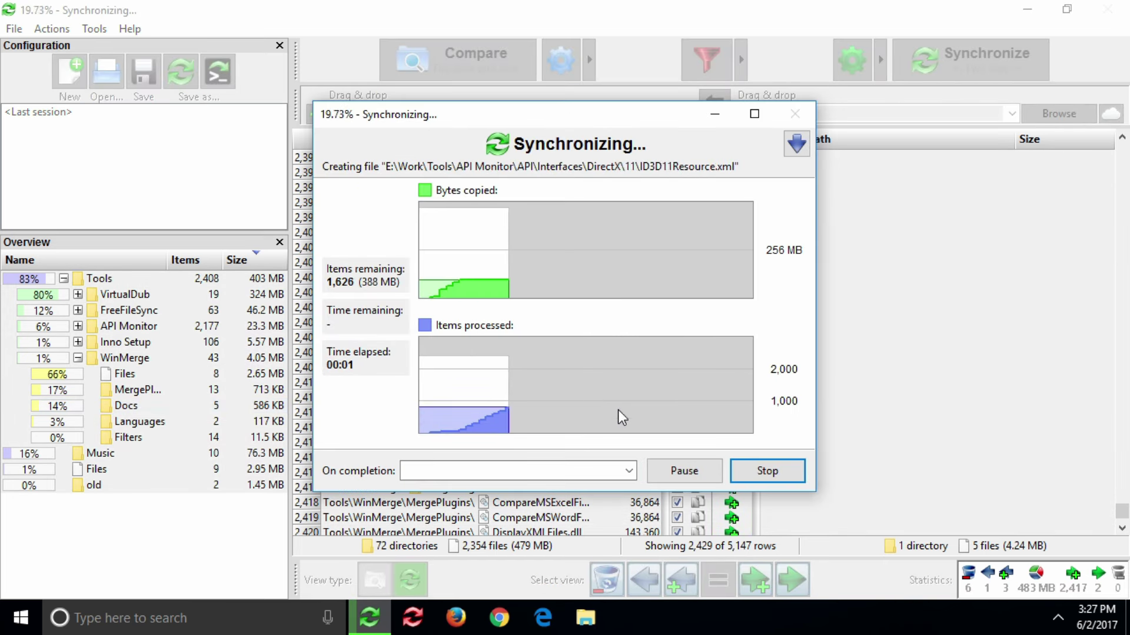
{"action": "left_click", "coordinate": [777, 466]}
Step: Snap the Desktop Work window to the left half and E:\Work to the right half
{"action": "left_click", "coordinate": [585, 617]}
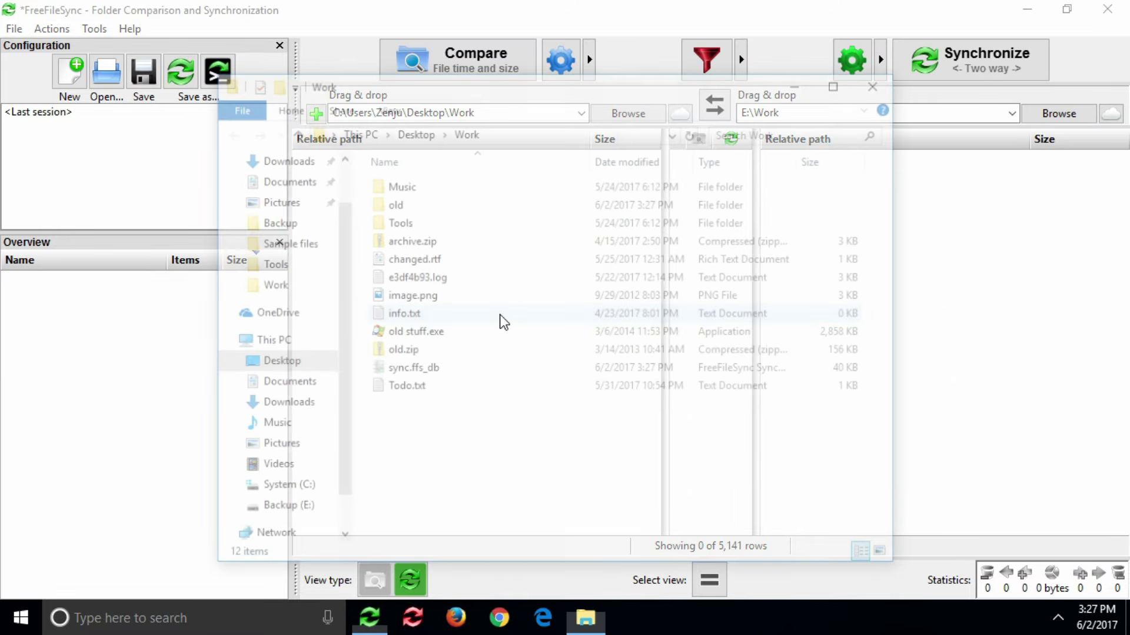
{"action": "key", "text": "alt+Tab"}
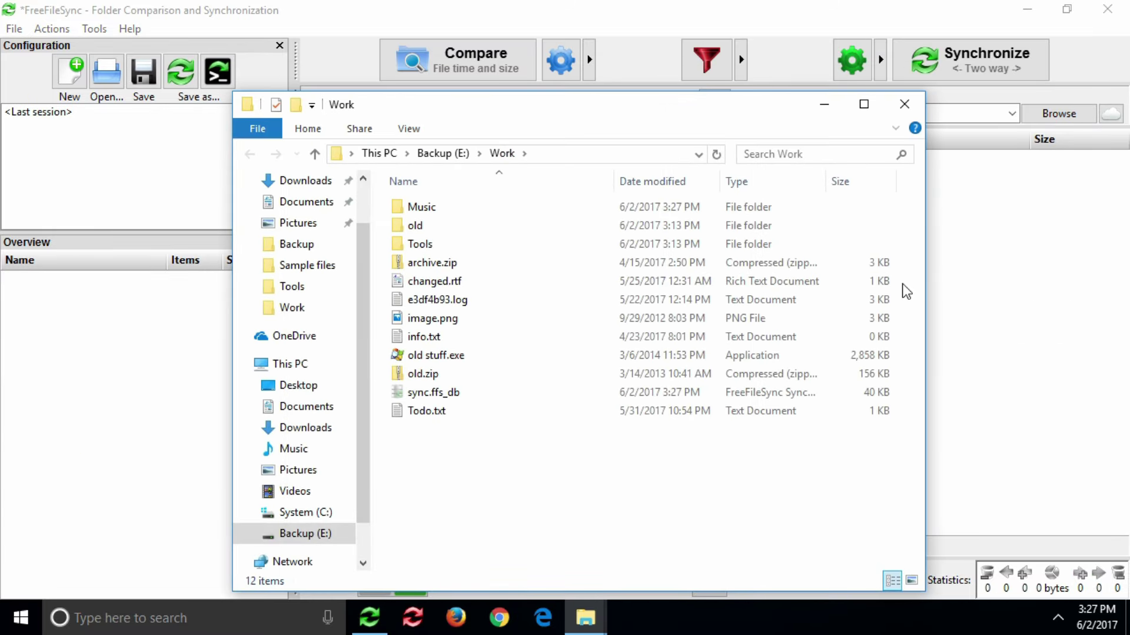
{"action": "left_click_drag", "start_coordinate": [664, 111], "coordinate": [1121, 265]}
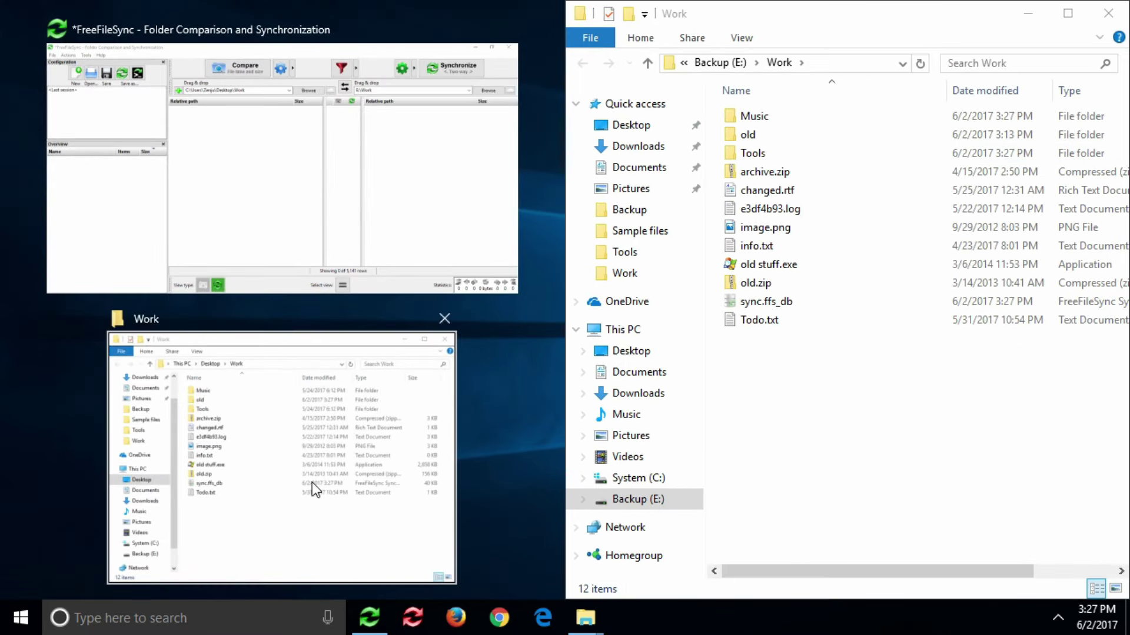
{"action": "left_click", "coordinate": [311, 483]}
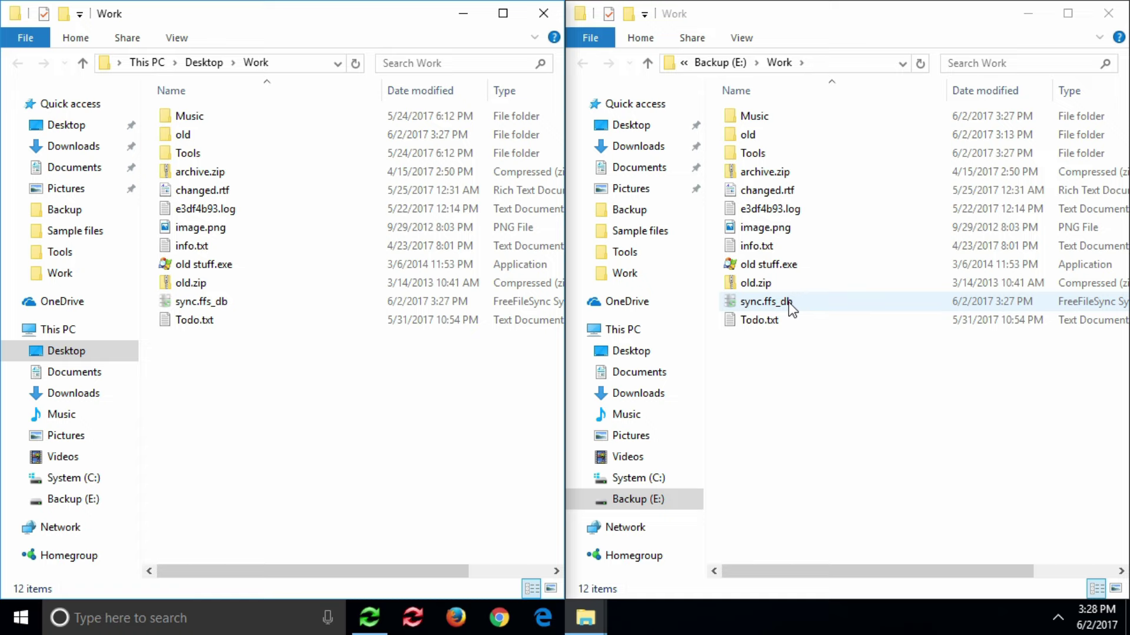
{"action": "right_click", "coordinate": [769, 379]}
{"action": "mouse_move", "coordinate": [810, 338]}
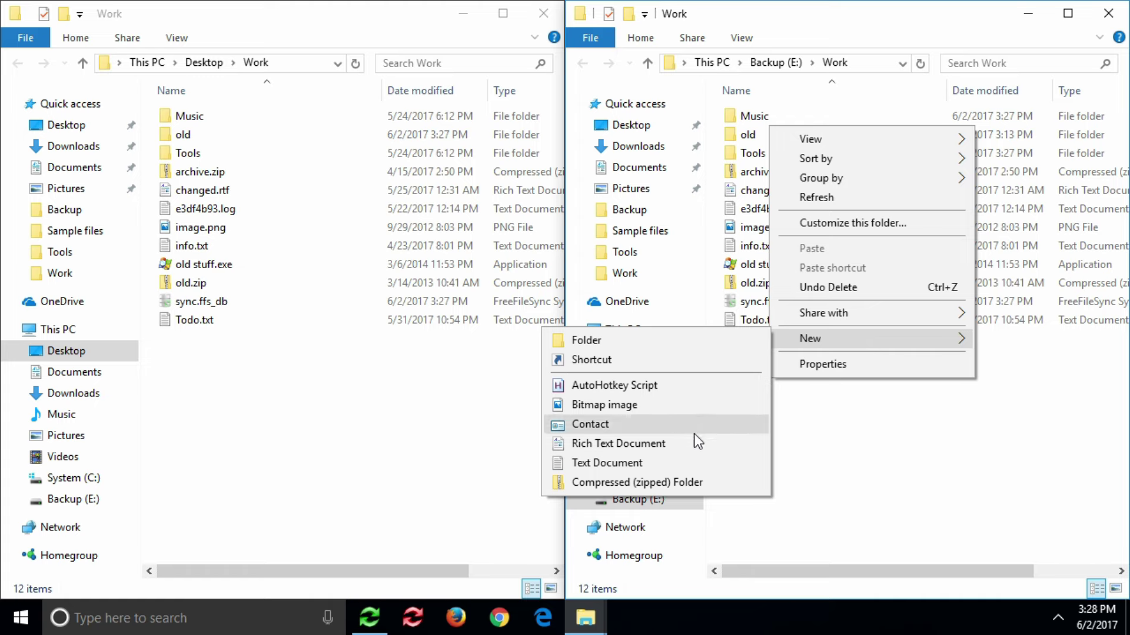
Step: Create new.txt in E:\Work and delete old.zip from that folder
{"action": "left_click", "coordinate": [679, 462]}
{"action": "type", "text": "new.txt"}
{"action": "key", "text": "Return"}
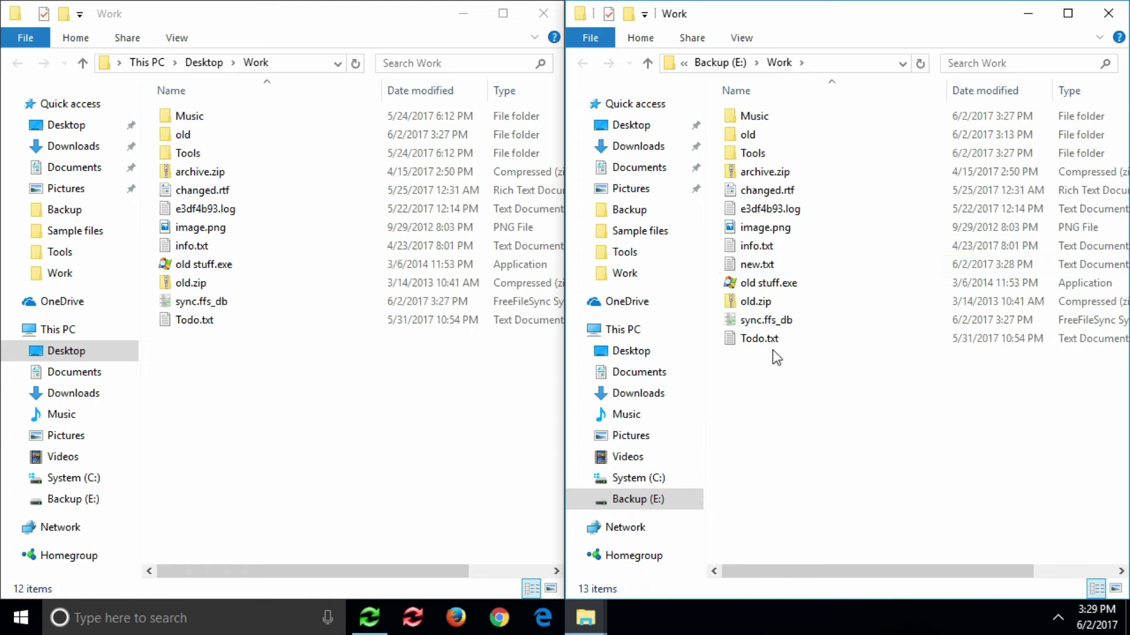
{"action": "right_click", "coordinate": [754, 301]}
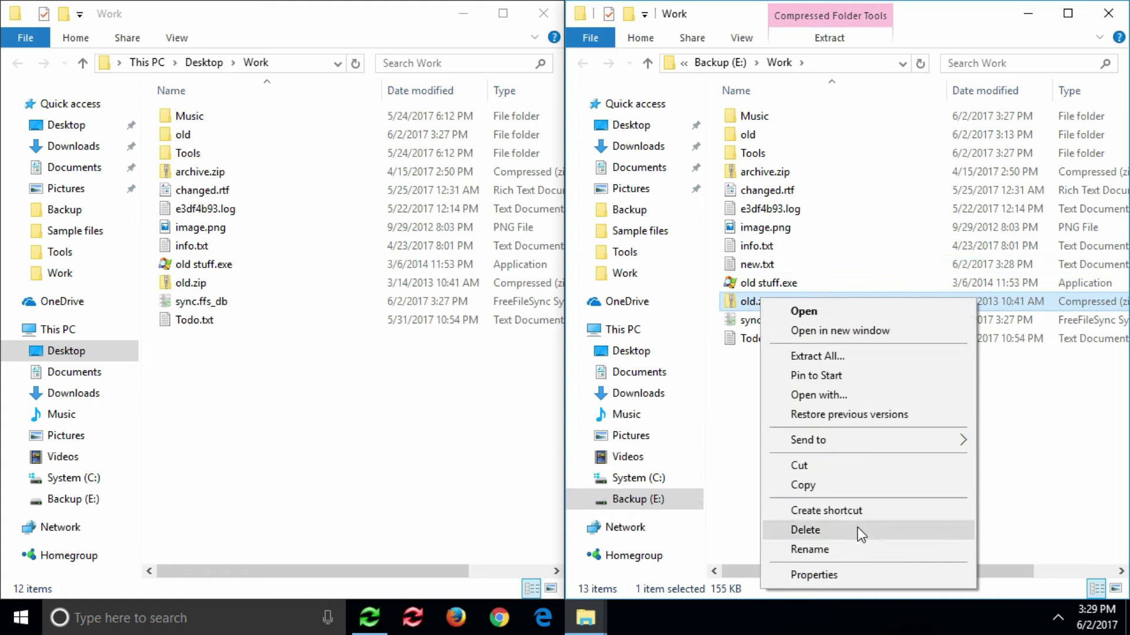
{"action": "left_click", "coordinate": [805, 529]}
{"action": "double_click", "coordinate": [760, 322]}
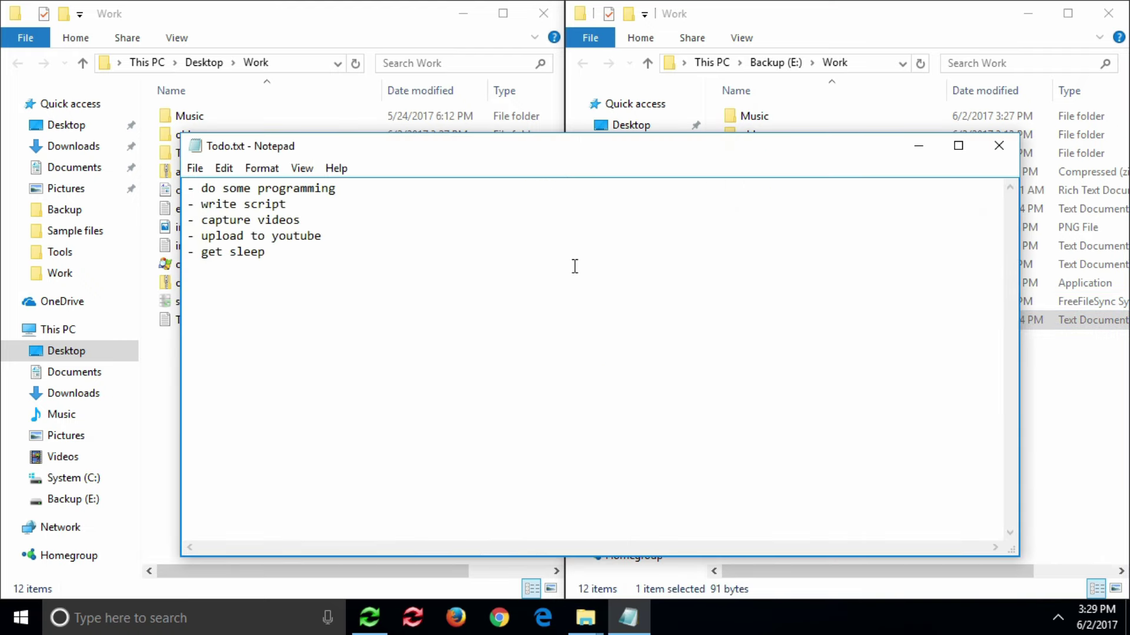
Step: Delete the 'capture videos' line from E:\Work's Todo.txt, save it, and open the Desktop Todo.txt
{"action": "left_click_drag", "start_coordinate": [304, 220], "coordinate": [162, 228]}
{"action": "key", "text": "Delete"}
{"action": "key", "text": "BackSpace"}
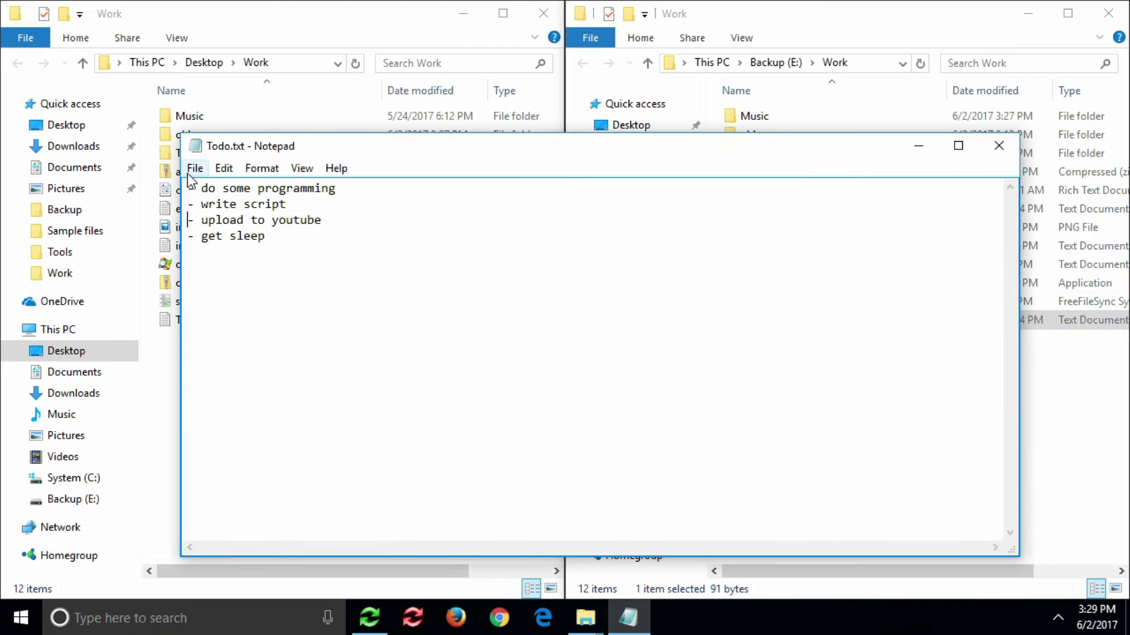
{"action": "double_click", "coordinate": [194, 145]}
{"action": "left_click", "coordinate": [518, 320]}
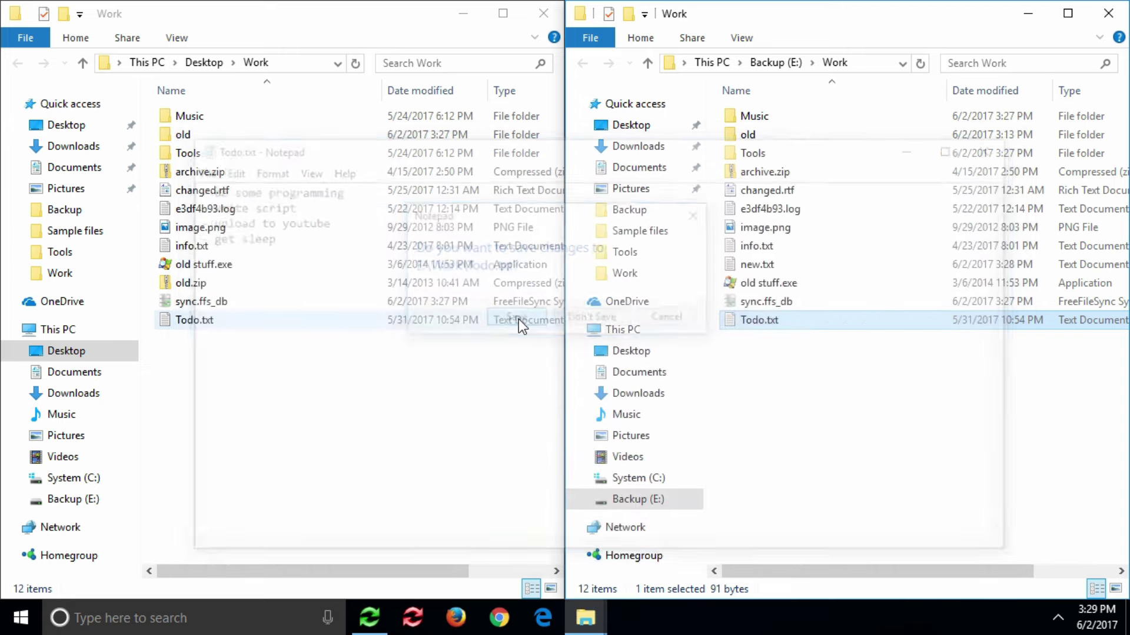
{"action": "double_click", "coordinate": [250, 323]}
{"action": "type", "text": "- video editing"}
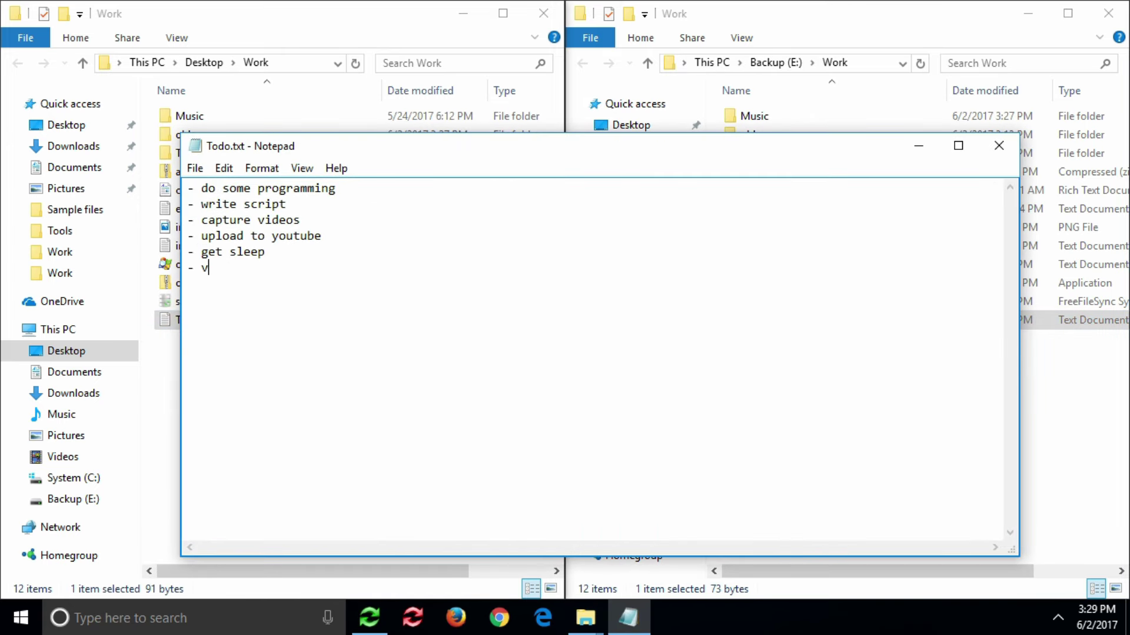
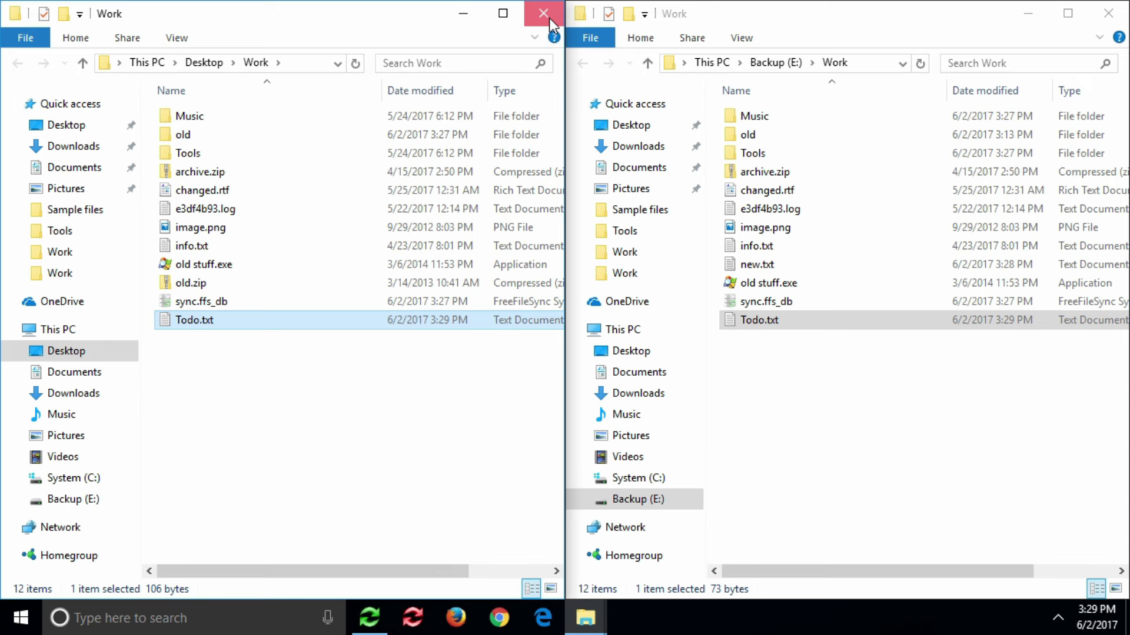
Step: Close the Desktop Work and E:\Work Explorer windows to bring FreeFileSync forward
{"action": "left_click", "coordinate": [544, 13]}
{"action": "left_click", "coordinate": [1107, 13]}
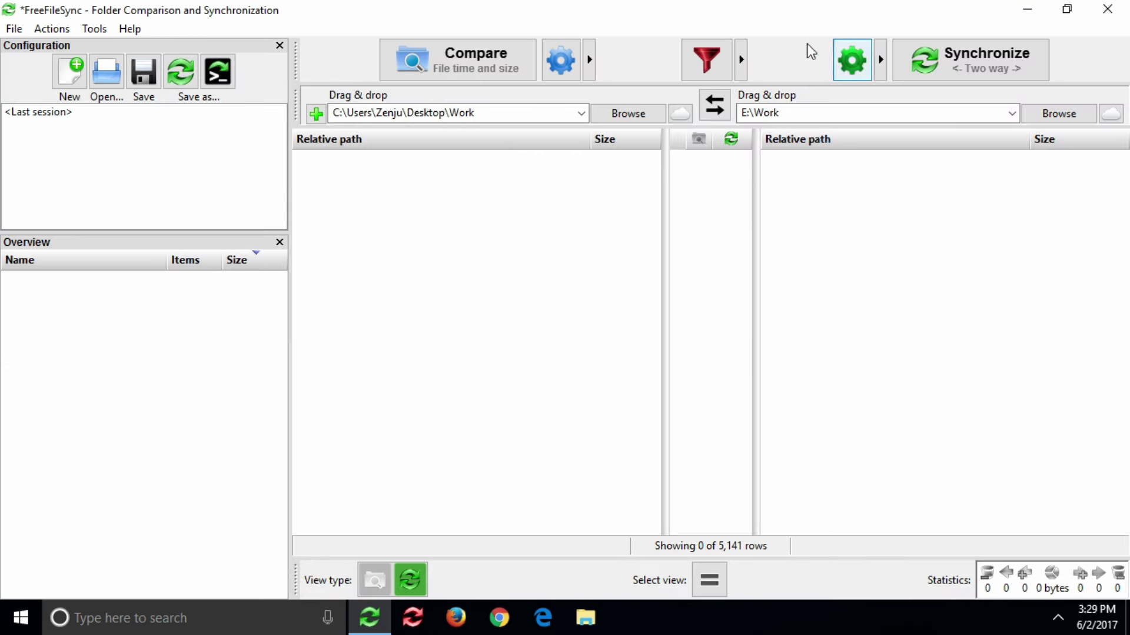
Step: Compare Desktop Work with E:\Work and check the planned actions for old.zip and Todo.txt
{"action": "left_click", "coordinate": [487, 53]}
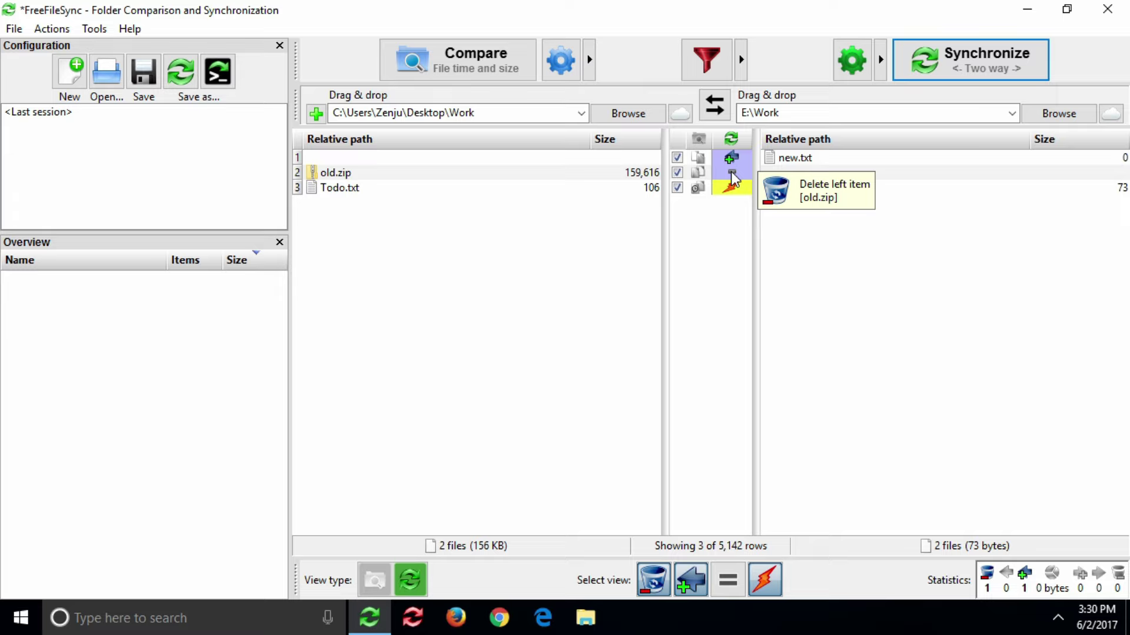
{"action": "left_click", "coordinate": [731, 171]}
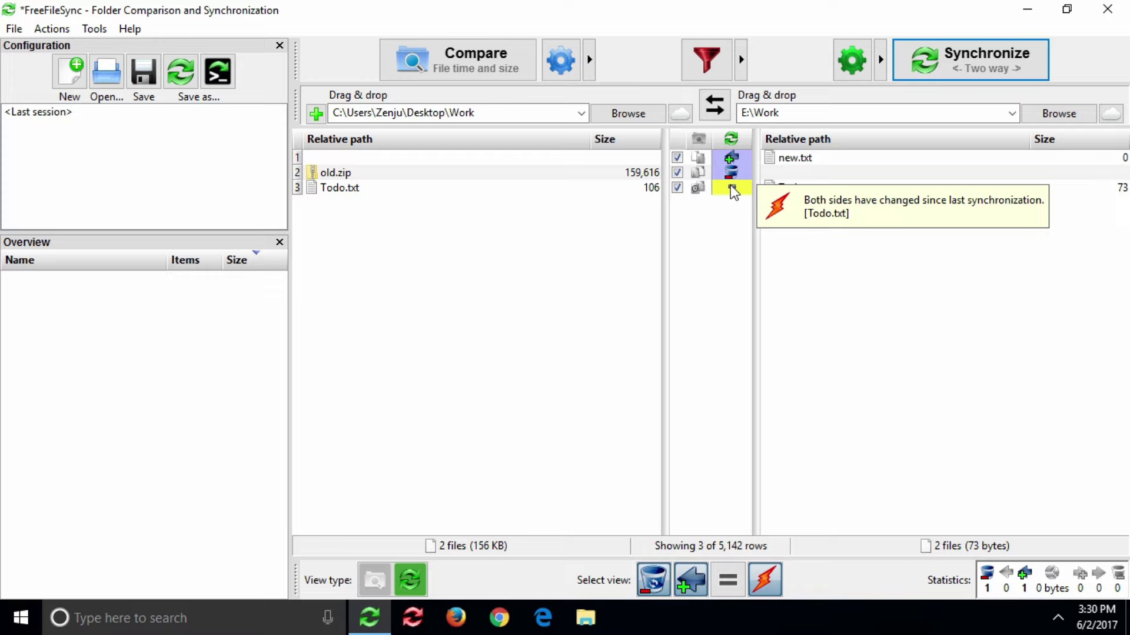
{"action": "right_click", "coordinate": [497, 188]}
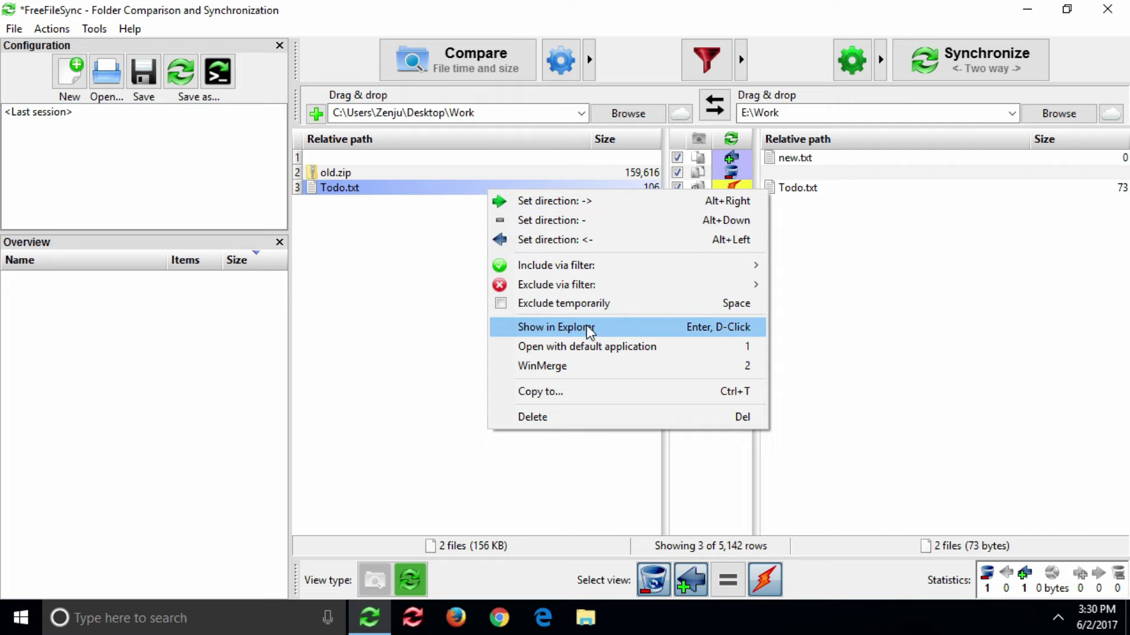
Step: Read both Todo.txt copies in Notepad, then set Todo.txt to update the E:\Work copy
{"action": "left_click", "coordinate": [600, 344]}
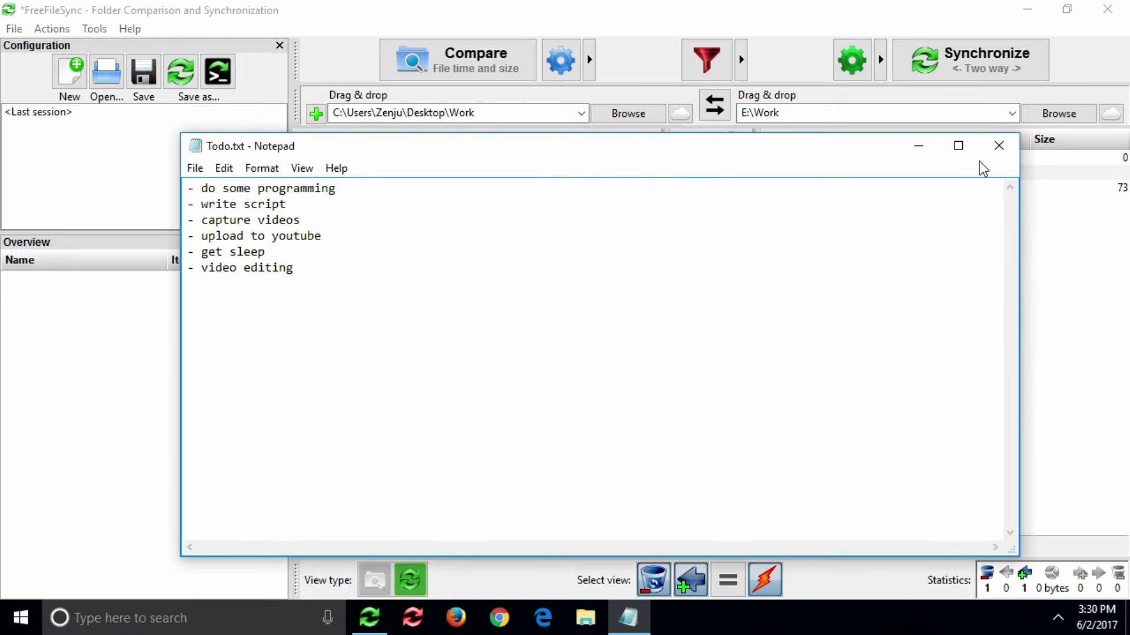
{"action": "left_click", "coordinate": [998, 146]}
{"action": "right_click", "coordinate": [807, 186]}
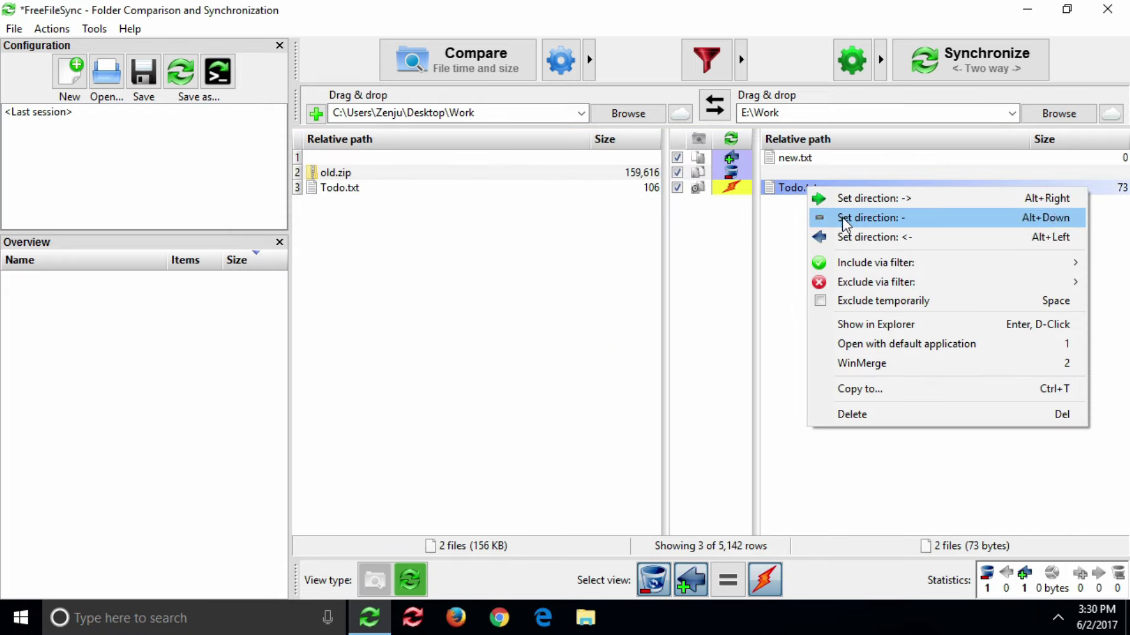
{"action": "left_click", "coordinate": [914, 344]}
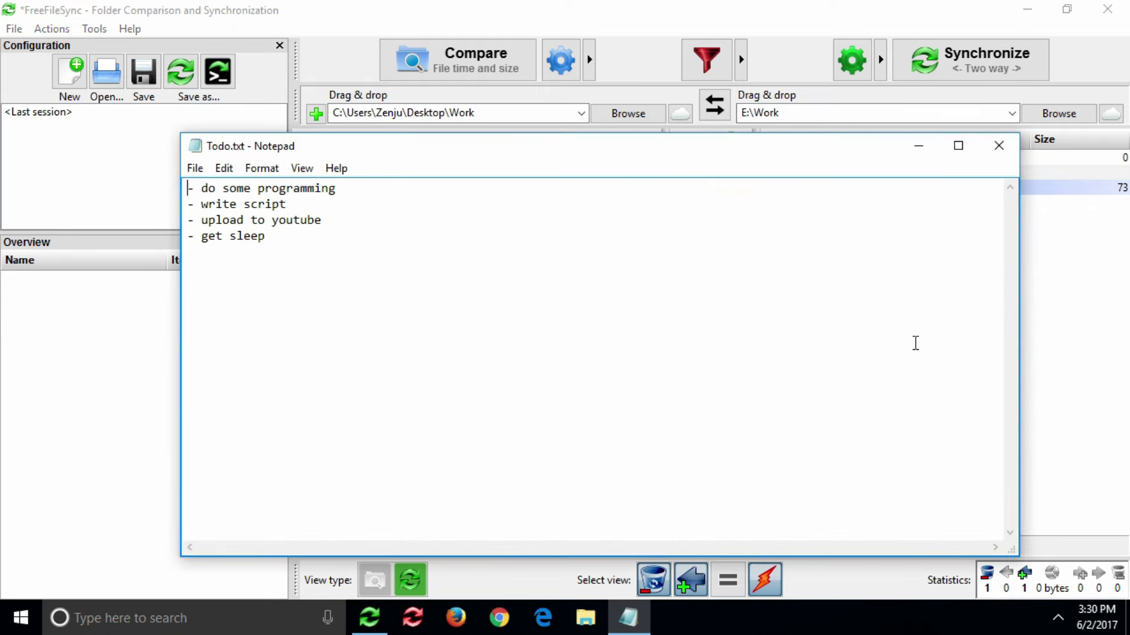
{"action": "left_click", "coordinate": [998, 146]}
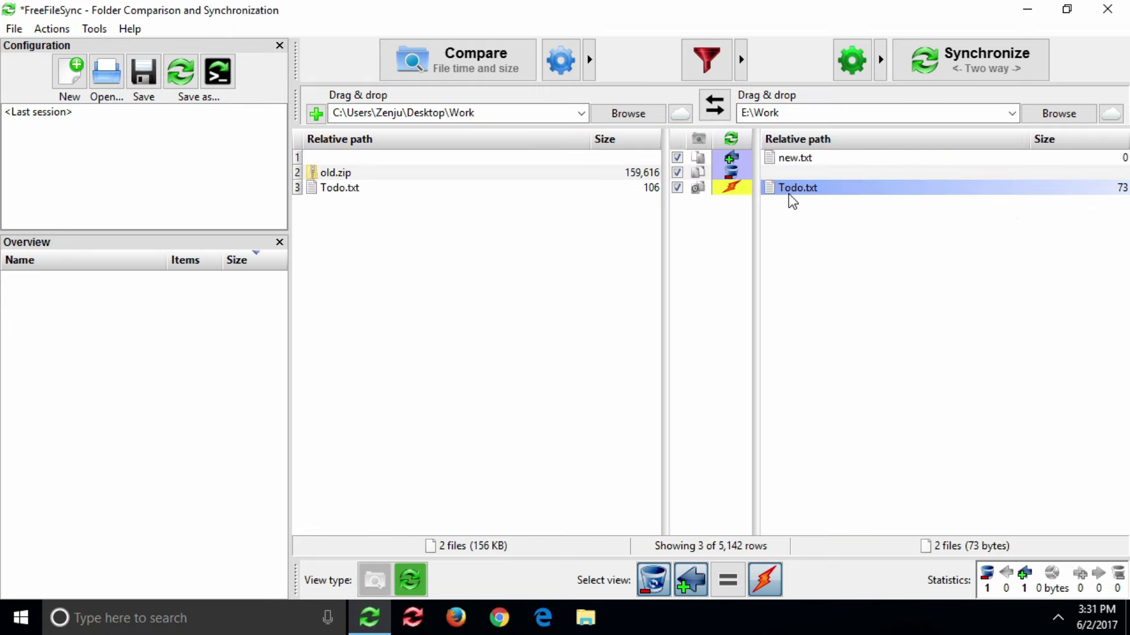
{"action": "left_click", "coordinate": [732, 188]}
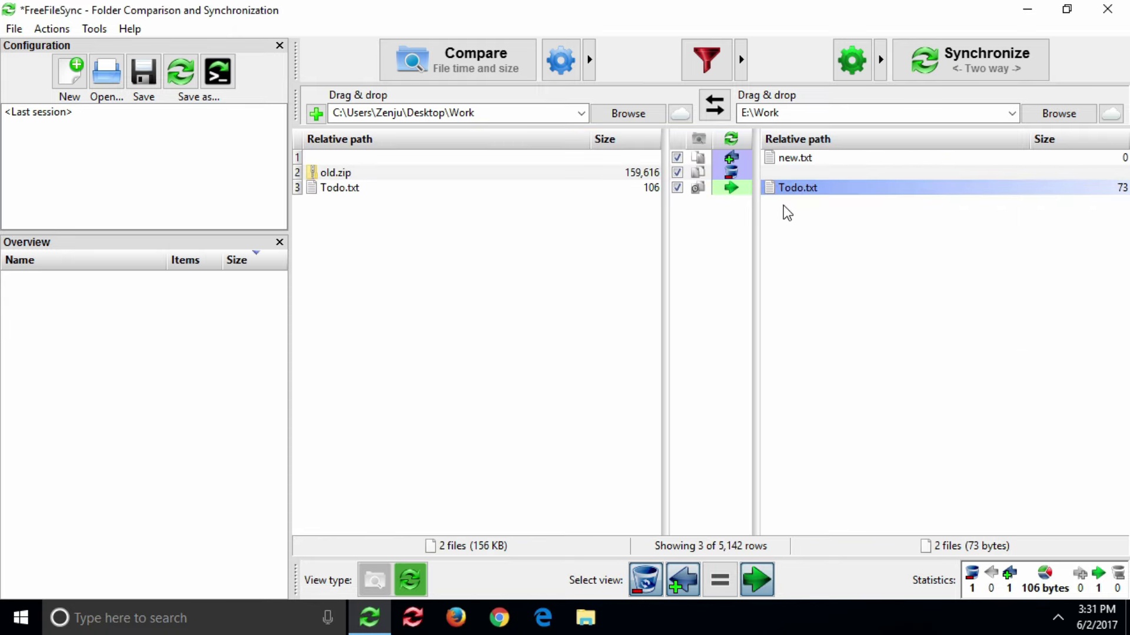
Step: Open the Desktop and E:\Work Todo.txt files together in WinMerge
{"action": "right_click", "coordinate": [586, 190]}
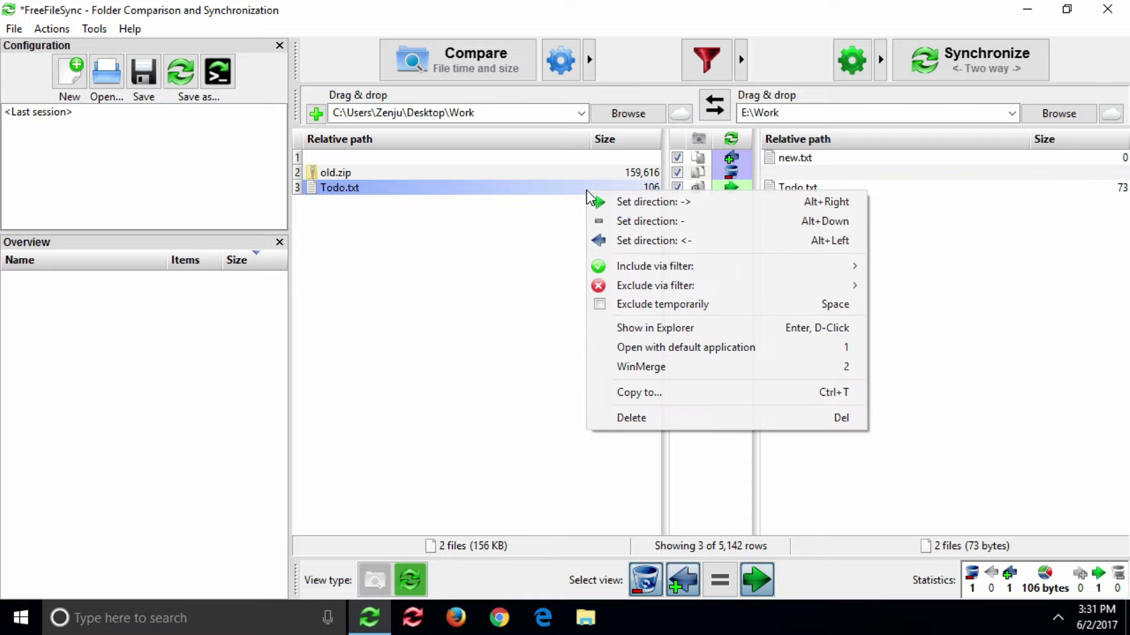
{"action": "left_click", "coordinate": [656, 370]}
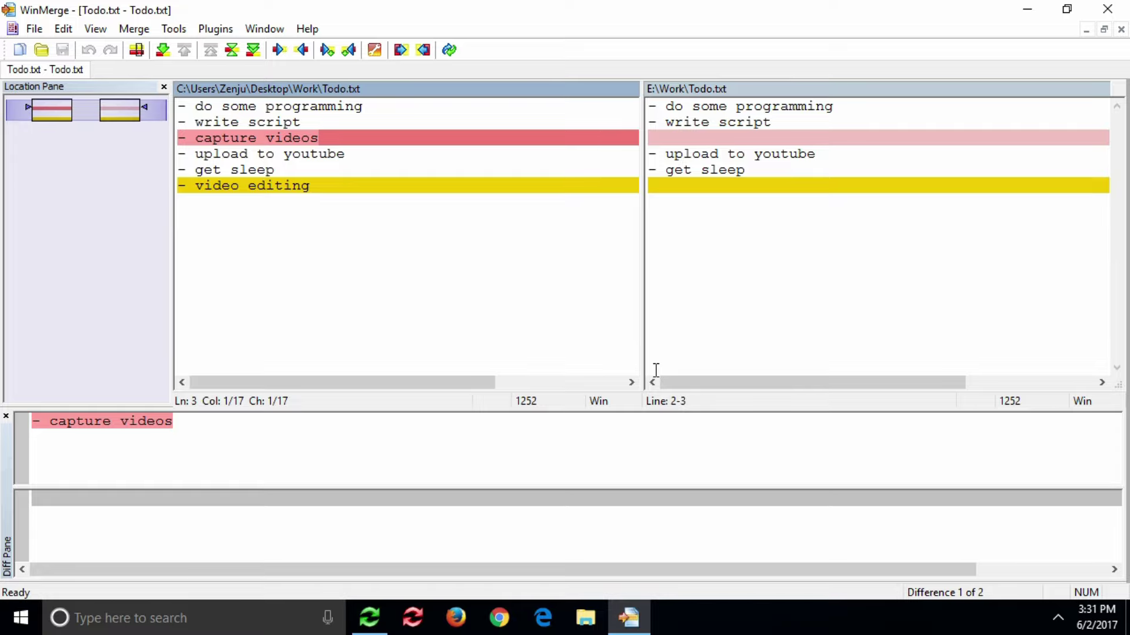